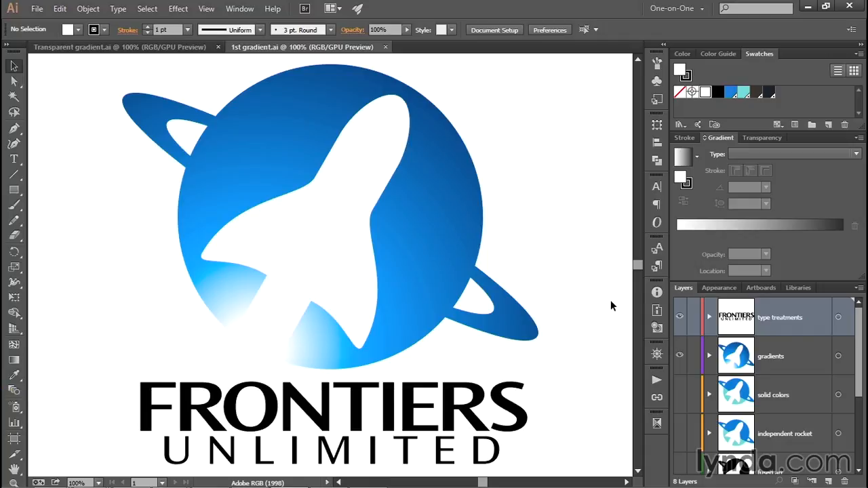
- Expand the gradients layer and make its first compound path visible
{"action": "left_click", "coordinate": [709, 355]}
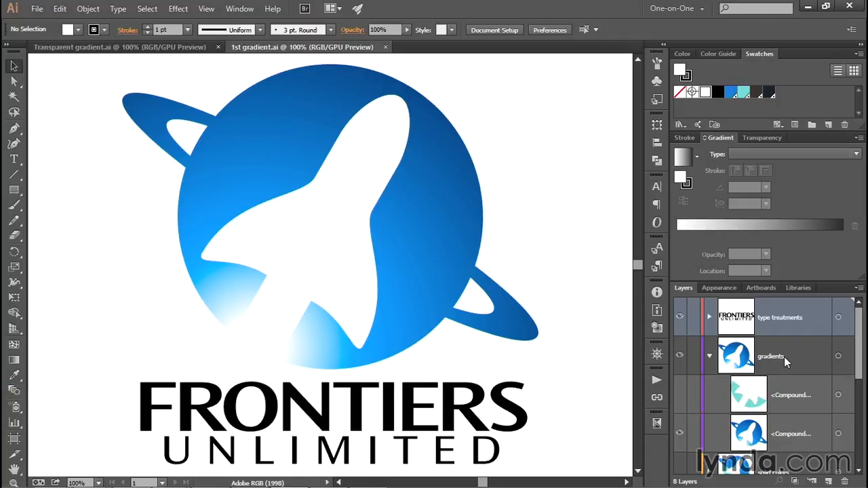
{"action": "left_click", "coordinate": [680, 396]}
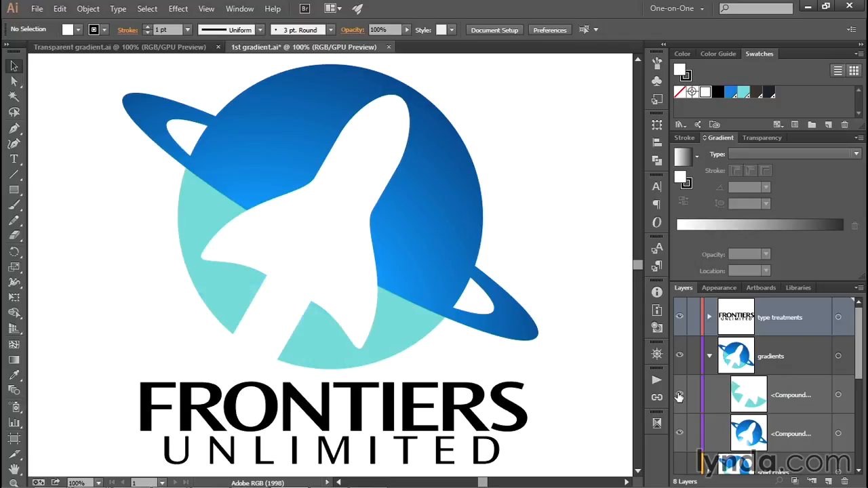
- Show the guides layer at the bottom of the layer stack and make it the active layer
{"action": "left_click_drag", "start_coordinate": [859, 378], "coordinate": [860, 467]}
{"action": "left_click", "coordinate": [679, 457]}
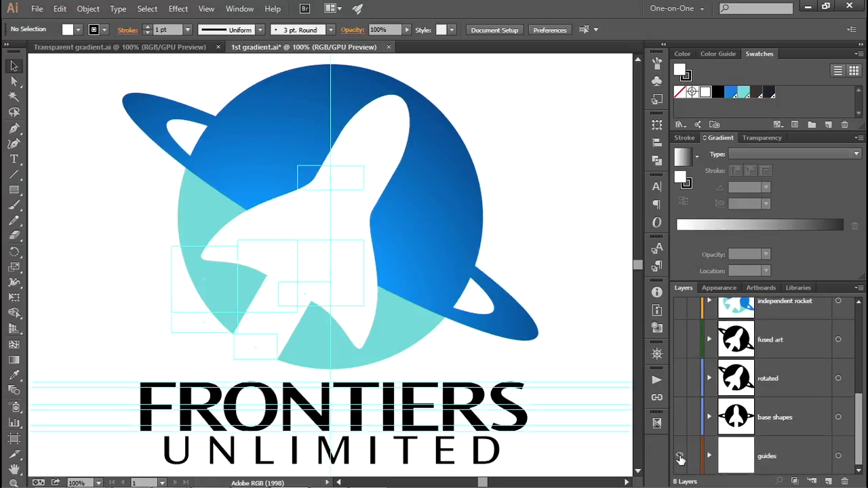
{"action": "left_click", "coordinate": [799, 454]}
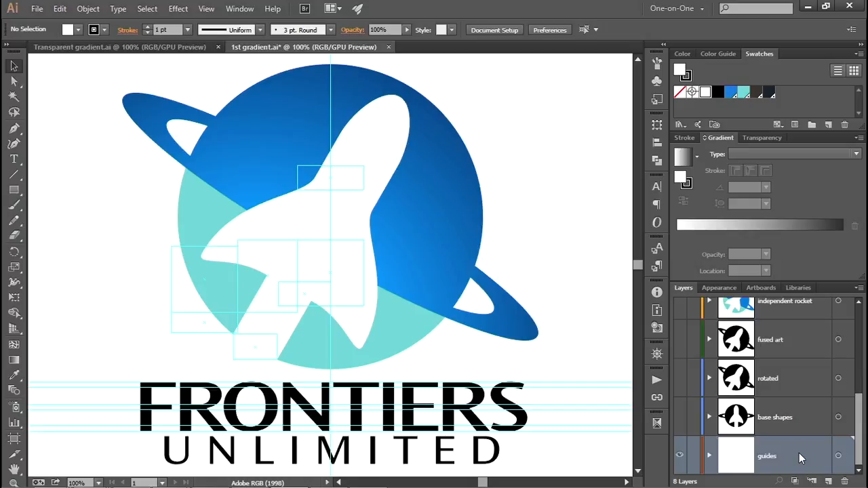
- Draw a large circle on the guides layer with the Ellipse tool's dialog, keeping width and height linked
{"action": "key", "text": "ctrl+minus"}
{"action": "key", "text": "ctrl+minus"}
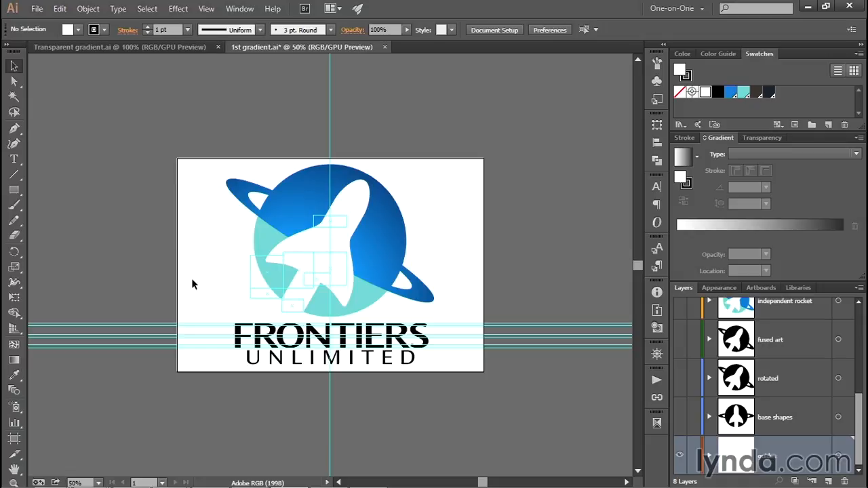
{"action": "left_click", "coordinate": [15, 190]}
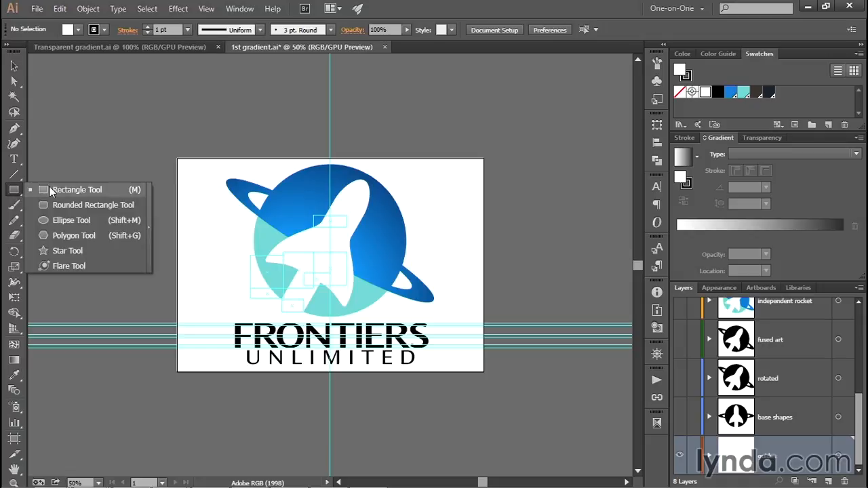
{"action": "left_click", "coordinate": [94, 219]}
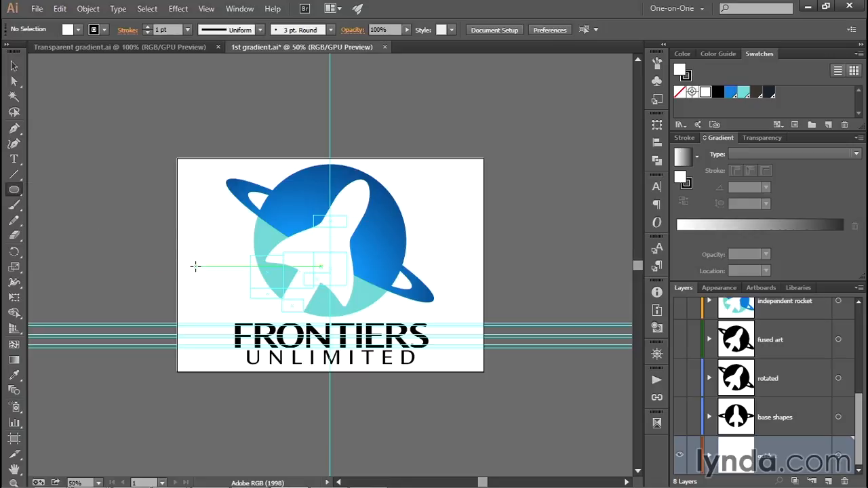
{"action": "left_click", "coordinate": [292, 306]}
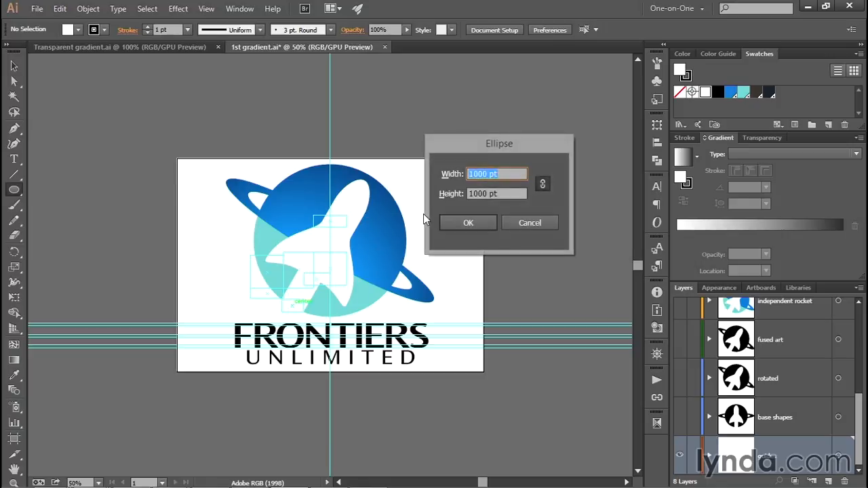
{"action": "left_click", "coordinate": [504, 170]}
{"action": "left_click", "coordinate": [542, 187]}
{"action": "left_click", "coordinate": [477, 223]}
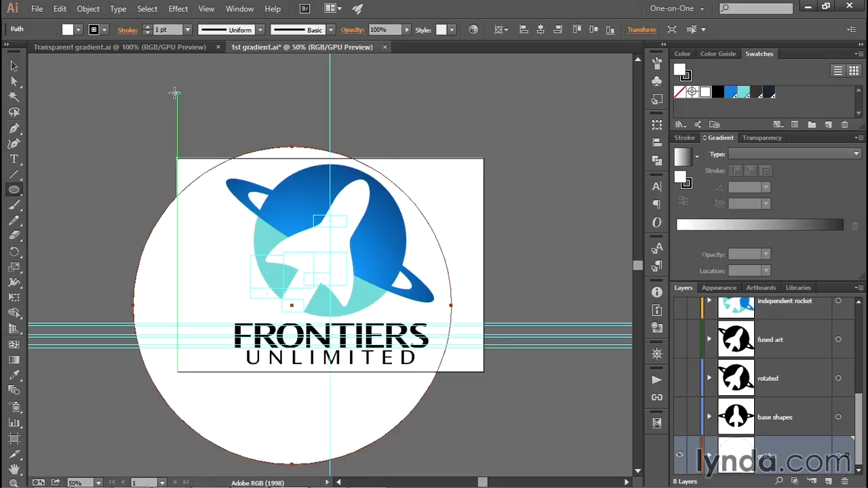
- Move the circle 280 pt at an angle of -120°
{"action": "key", "text": "v"}
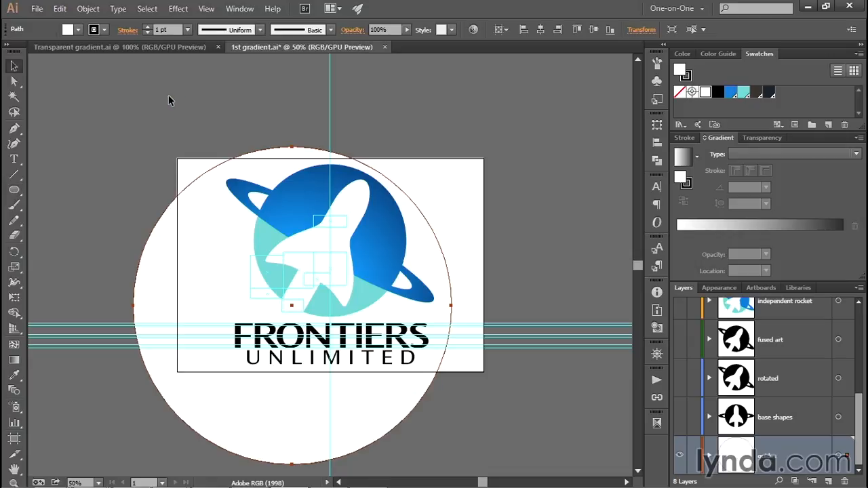
{"action": "key", "text": "Return"}
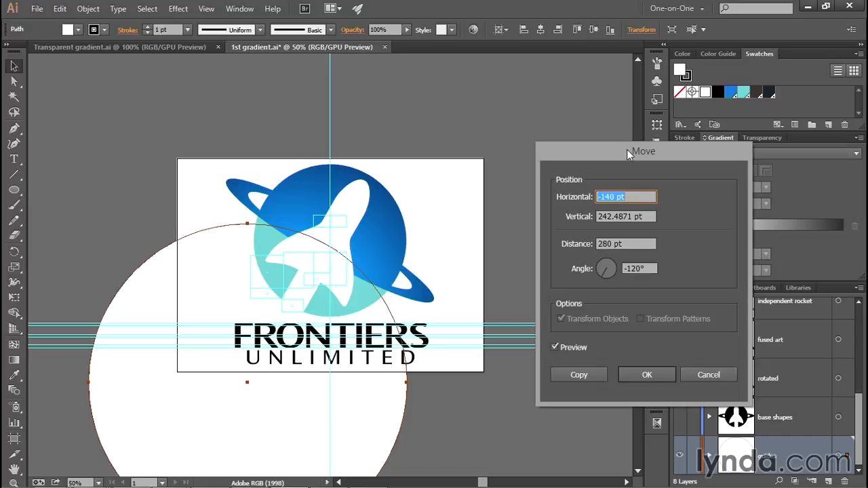
{"action": "left_click", "coordinate": [641, 268]}
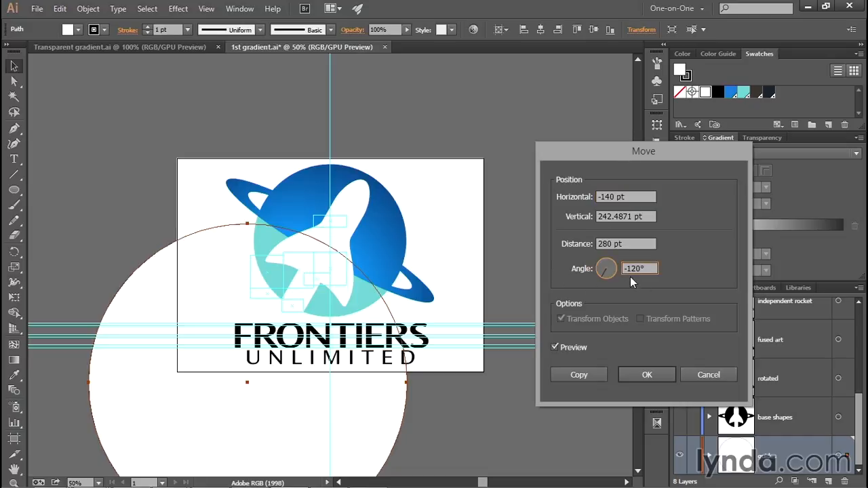
{"action": "left_click", "coordinate": [600, 244]}
{"action": "left_click", "coordinate": [666, 376]}
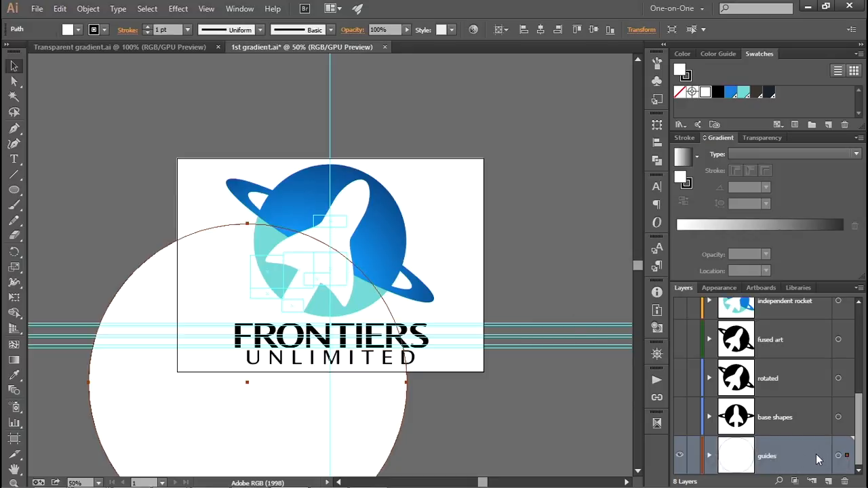
- Convert the circle into a guide
{"action": "left_click", "coordinate": [206, 8]}
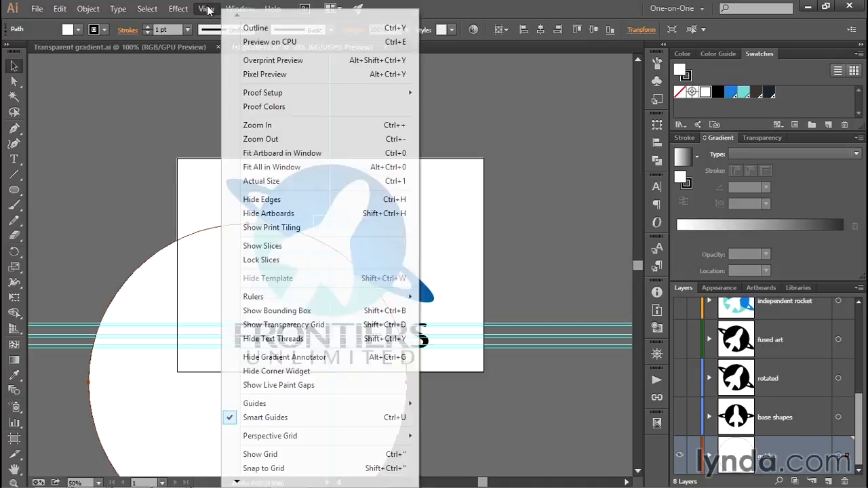
{"action": "mouse_move", "coordinate": [322, 403]}
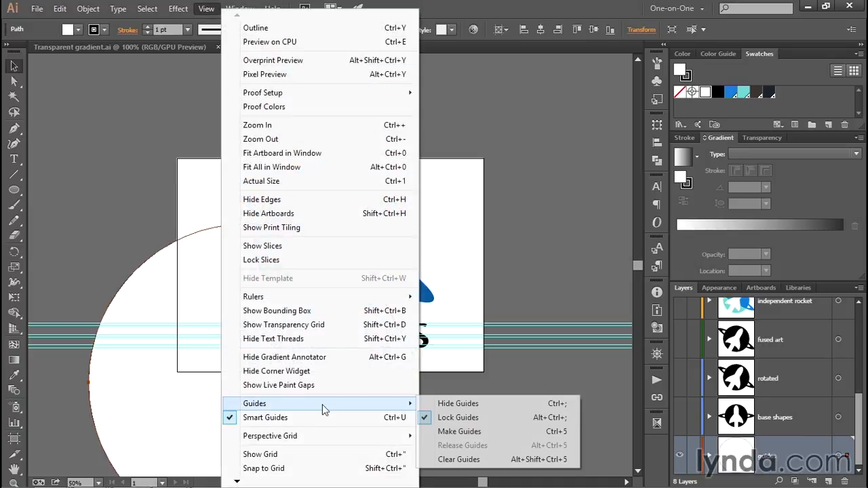
{"action": "left_click", "coordinate": [496, 430]}
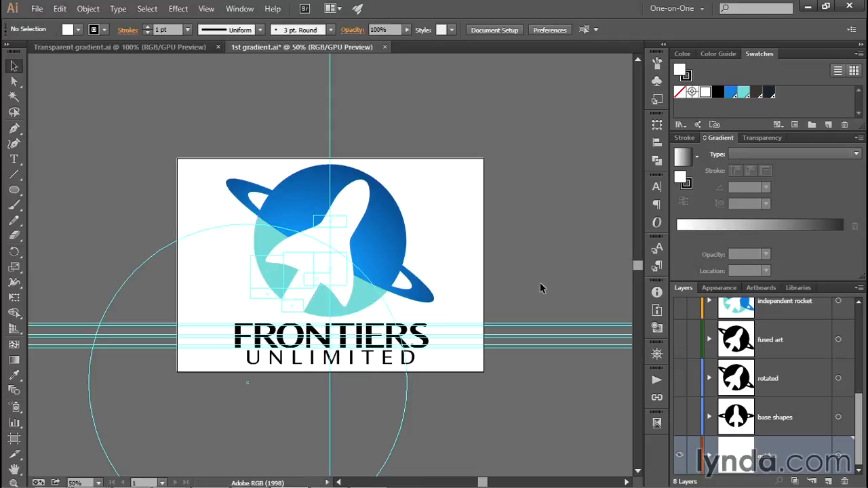
- Select the teal compound shape on the planet and fill it with a radial gradient
{"action": "left_click", "coordinate": [370, 305]}
{"action": "key", "text": "ctrl+equal"}
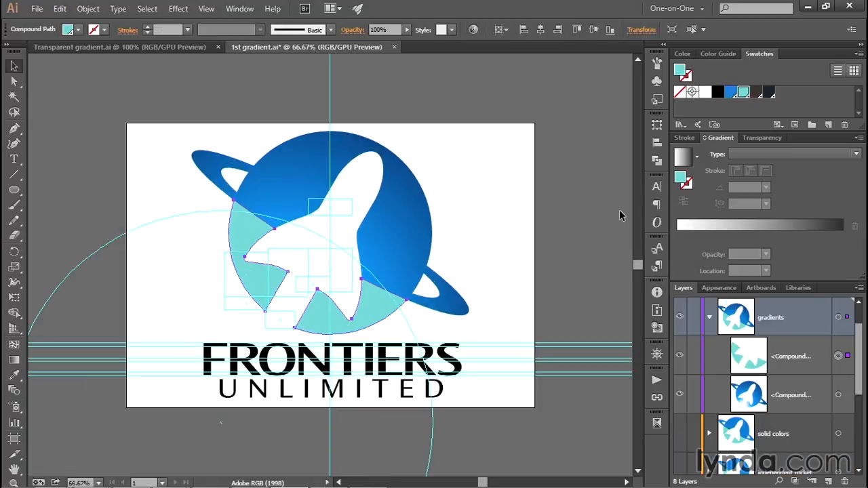
{"action": "left_click", "coordinate": [770, 224]}
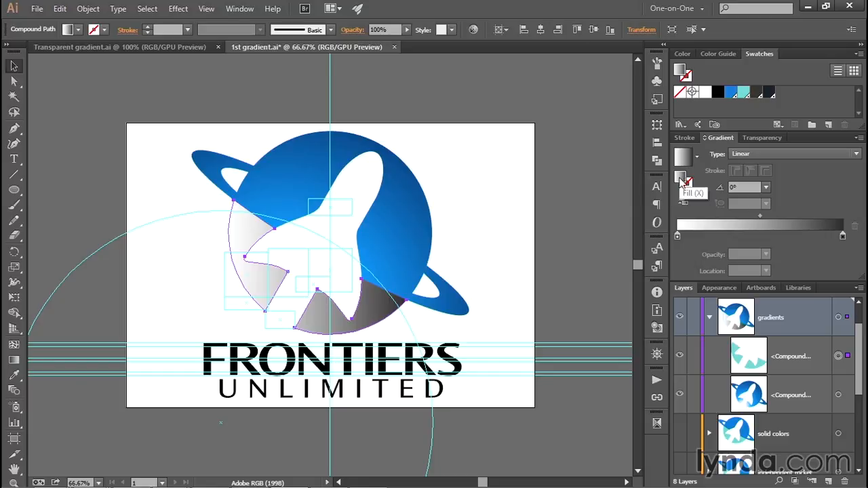
{"action": "left_click", "coordinate": [788, 152]}
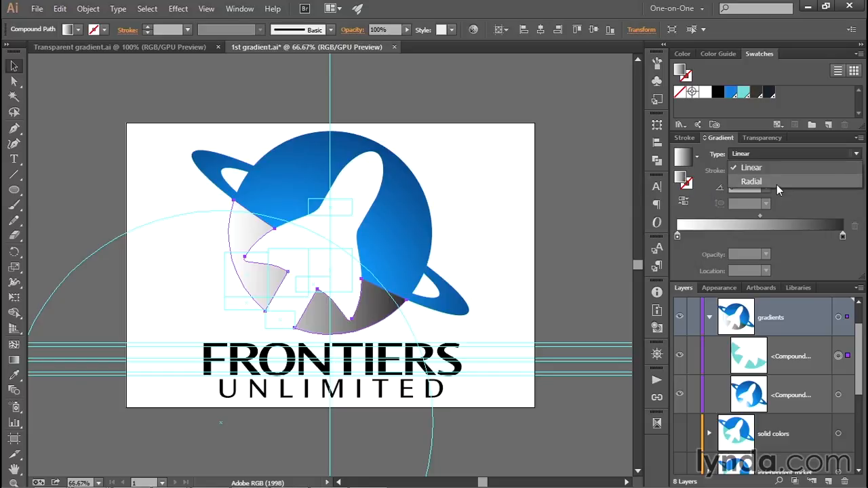
{"action": "left_click", "coordinate": [775, 182]}
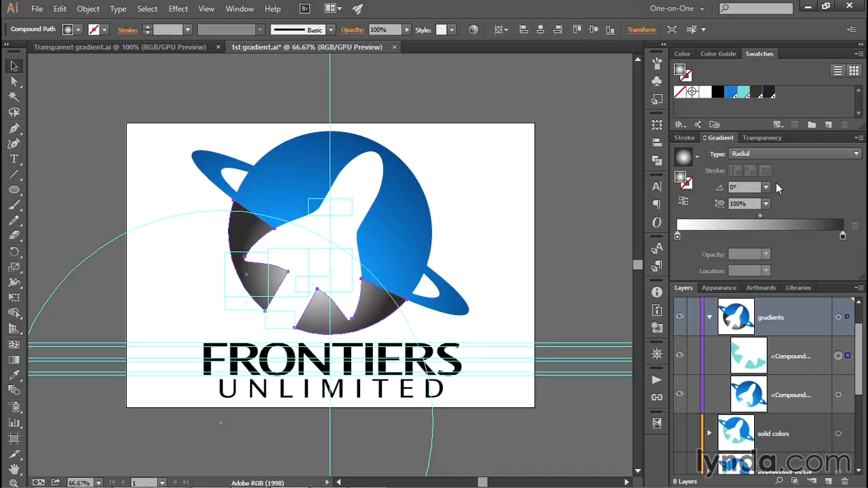
- Drag a gradient vector with the Gradient tool from below the artboard up to the rocket's nose
{"action": "left_click", "coordinate": [14, 360]}
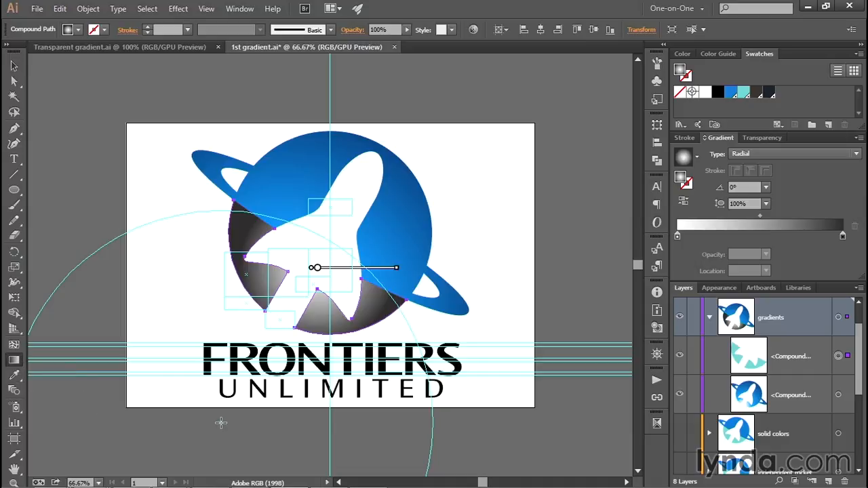
{"action": "left_click_drag", "start_coordinate": [221, 423], "coordinate": [326, 240]}
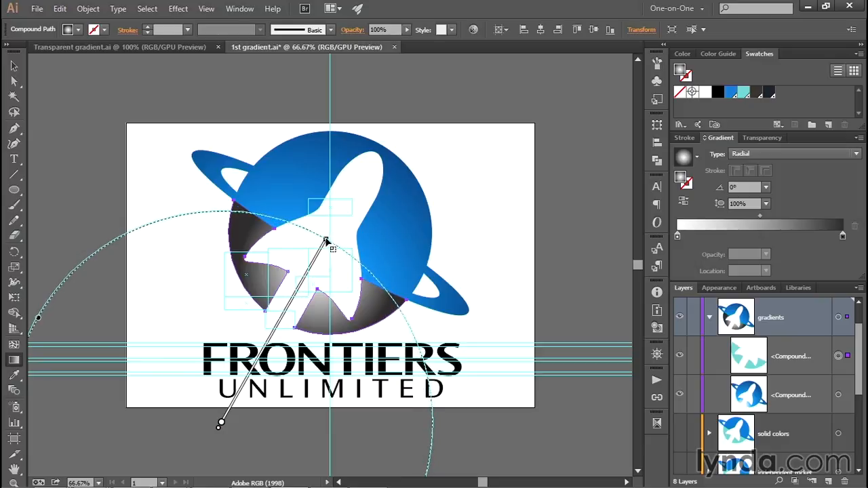
{"action": "left_click_drag", "start_coordinate": [326, 240], "coordinate": [326, 241]}
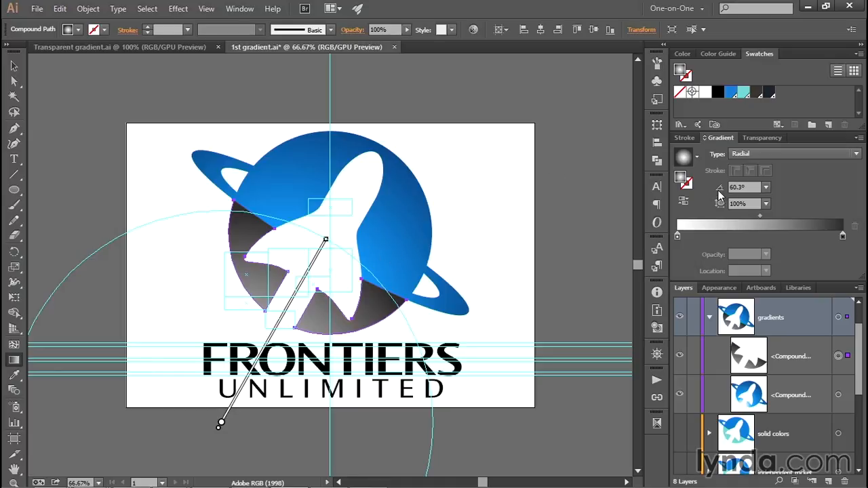
- Set the gradient angle to 60°
{"action": "left_click_drag", "start_coordinate": [737, 187], "coordinate": [756, 187]}
{"action": "key", "text": "BackSpace"}
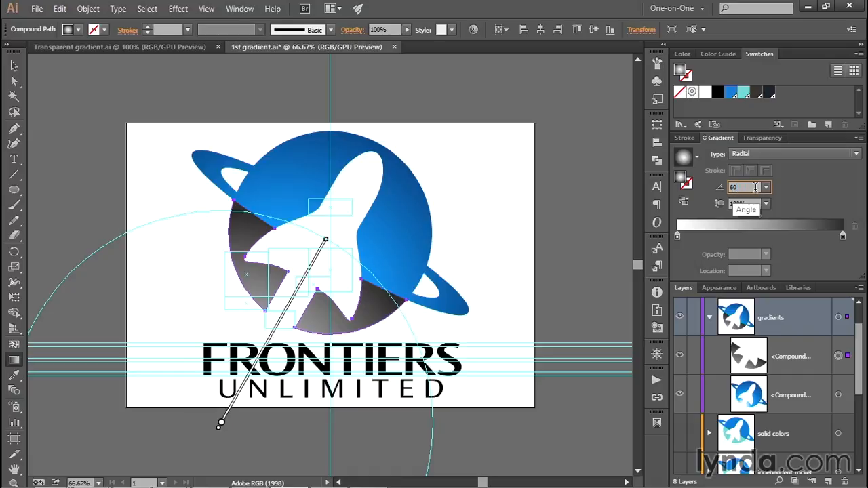
{"action": "key", "text": "Return"}
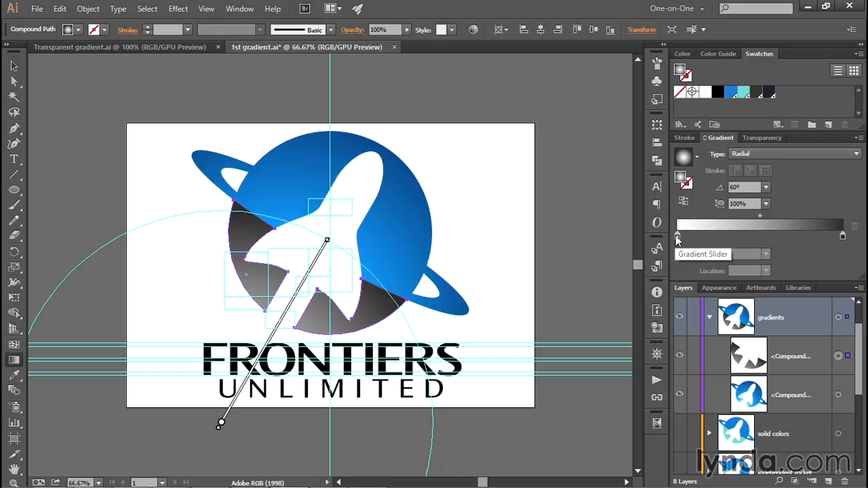
- Switch the left gradient stop's color to HSB and set its hue to 210
{"action": "double_click", "coordinate": [676, 237]}
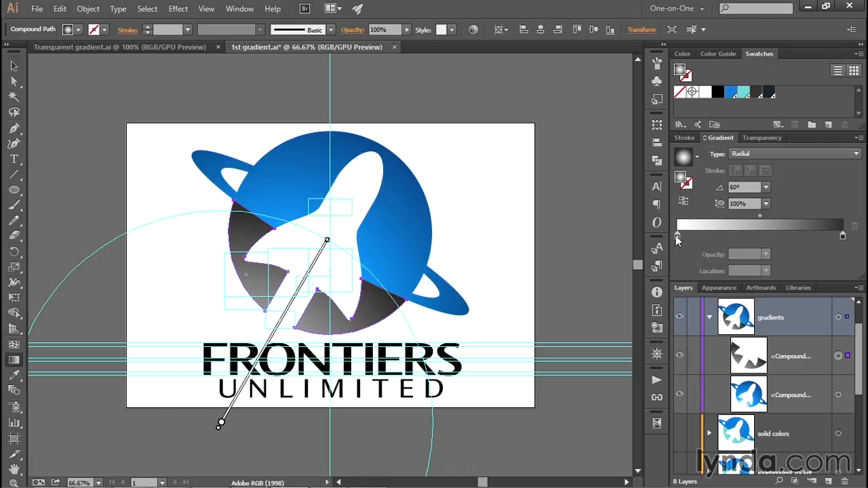
{"action": "left_click", "coordinate": [839, 250]}
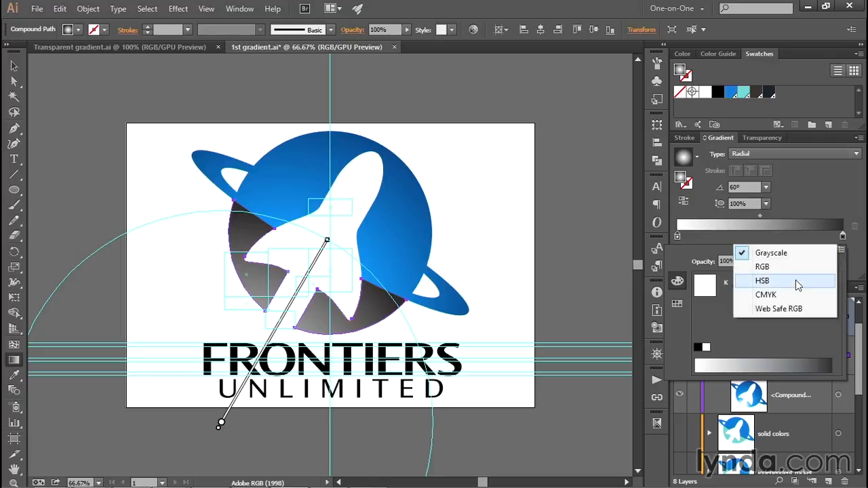
{"action": "left_click", "coordinate": [798, 284]}
{"action": "type", "text": "210"}
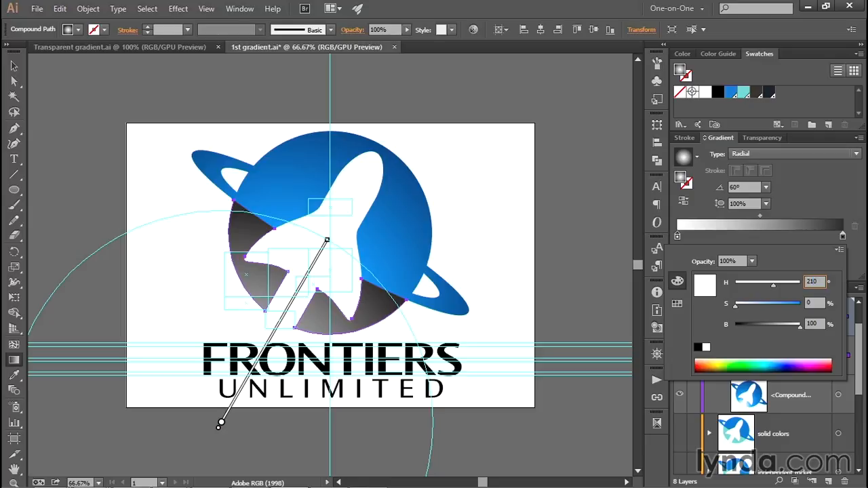
{"action": "key", "text": "Tab"}
{"action": "key", "text": "Tab"}
{"action": "key", "text": "Return"}
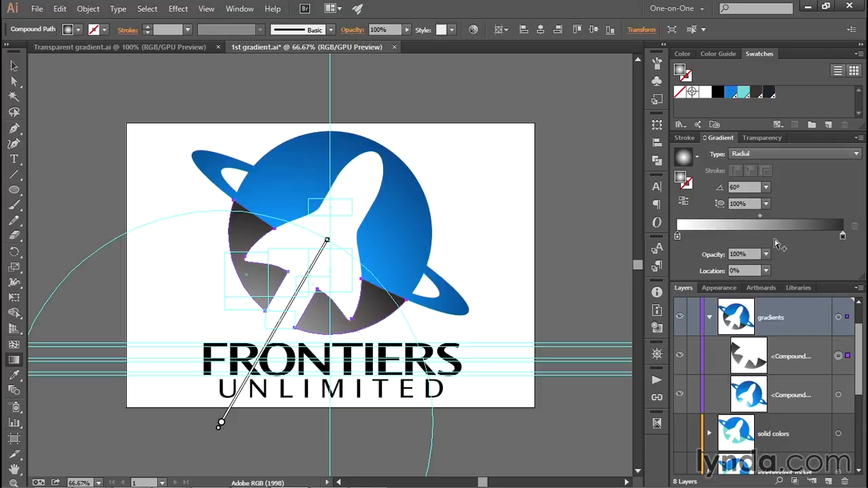
- Replace the right-end gradient stop with a new stop positioned at 88%
{"action": "left_click", "coordinate": [711, 237]}
{"action": "left_click_drag", "start_coordinate": [712, 238], "coordinate": [709, 236]}
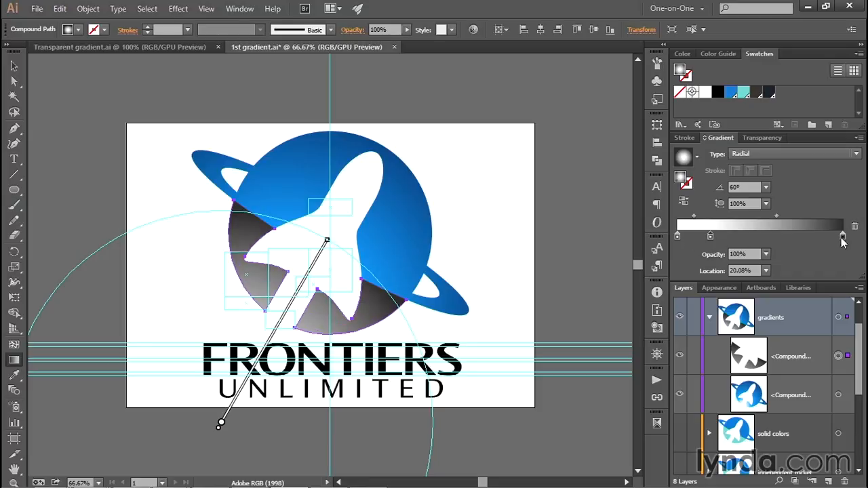
{"action": "left_click_drag", "start_coordinate": [842, 237], "coordinate": [846, 278]}
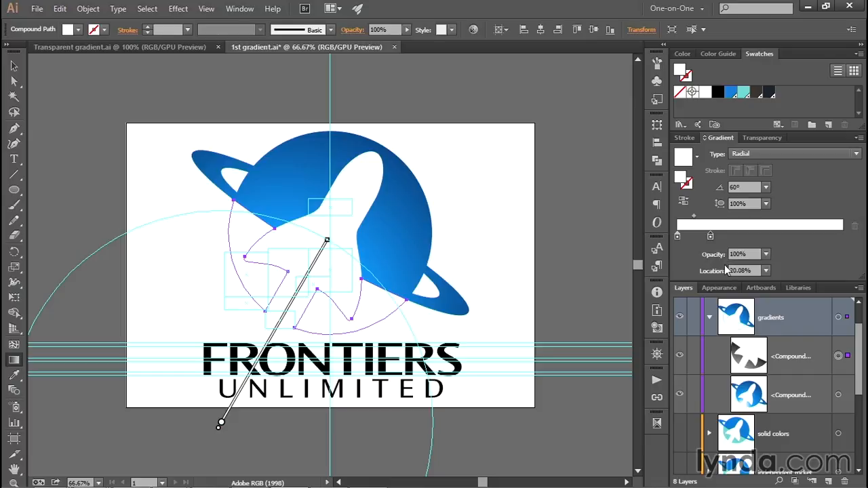
{"action": "left_click", "coordinate": [762, 271]}
{"action": "type", "text": "88"}
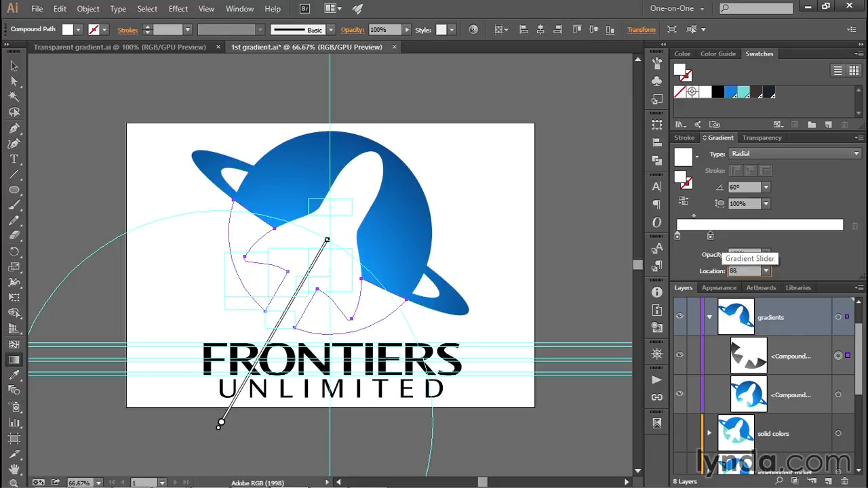
{"action": "key", "text": "Tab"}
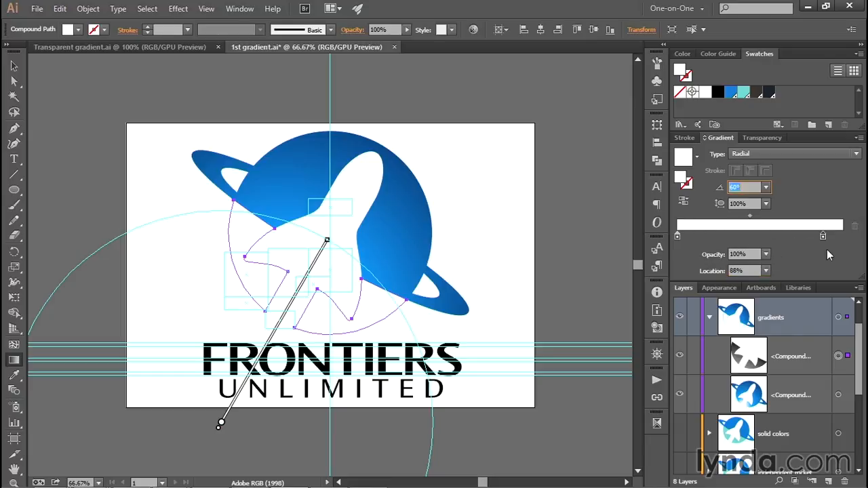
- Set the left gradient stop's location to 77% and its opacity to 0%
{"action": "left_click", "coordinate": [677, 238]}
{"action": "left_click", "coordinate": [742, 271]}
{"action": "type", "text": "77"}
{"action": "key", "text": "Tab"}
{"action": "left_click", "coordinate": [749, 254]}
{"action": "type", "text": "0"}
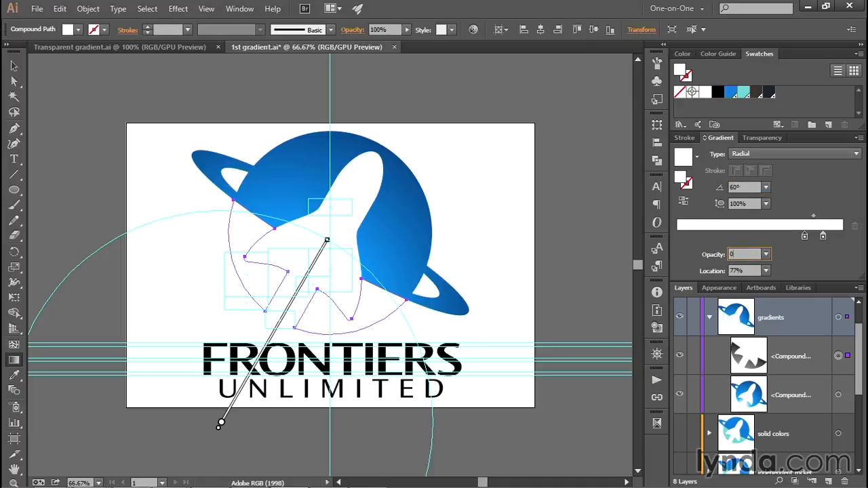
{"action": "key", "text": "Tab"}
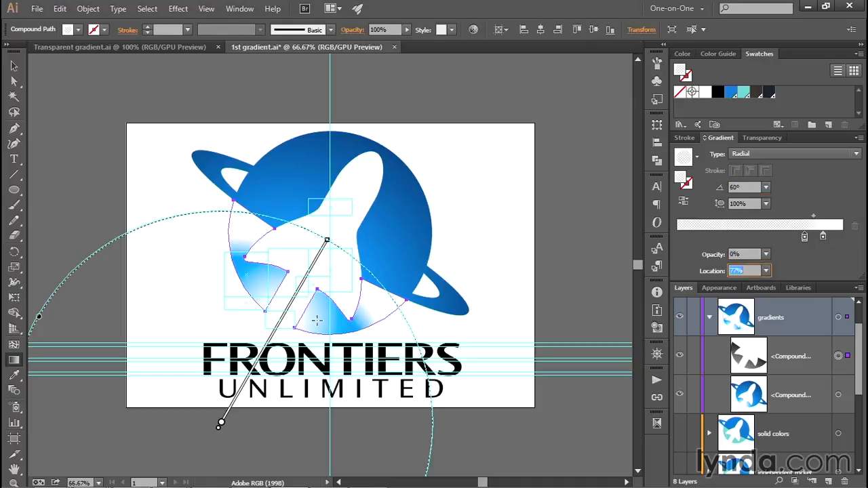
- Set the right gradient stop's opacity to 50%
{"action": "mouse_move", "coordinate": [300, 303]}
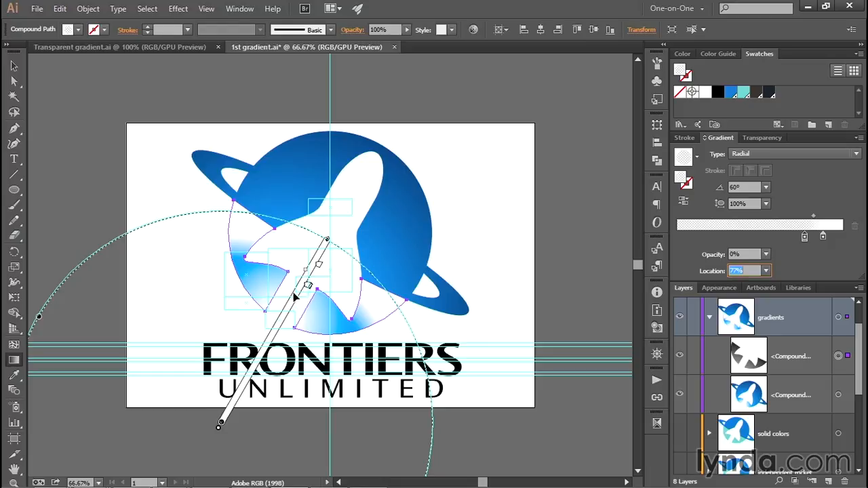
{"action": "left_click", "coordinate": [319, 266]}
{"action": "double_click", "coordinate": [318, 267]}
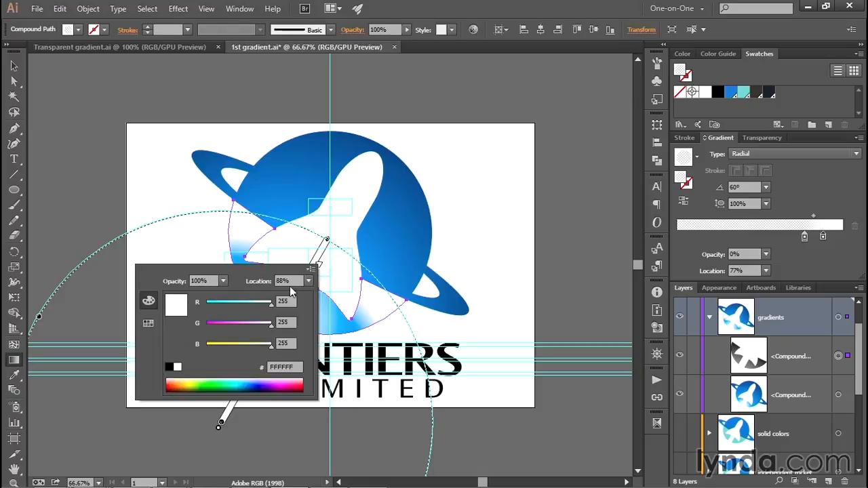
{"action": "left_click", "coordinate": [197, 279]}
{"action": "type", "text": "50"}
{"action": "key", "text": "Tab"}
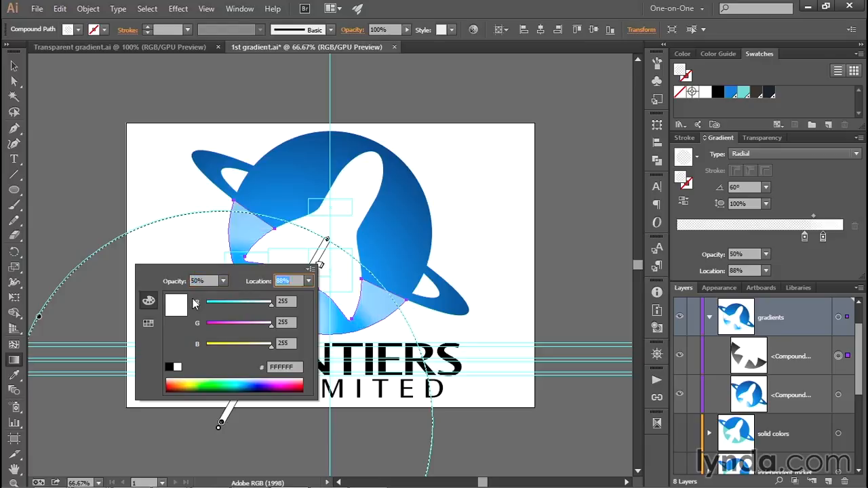
{"action": "key", "text": "Return"}
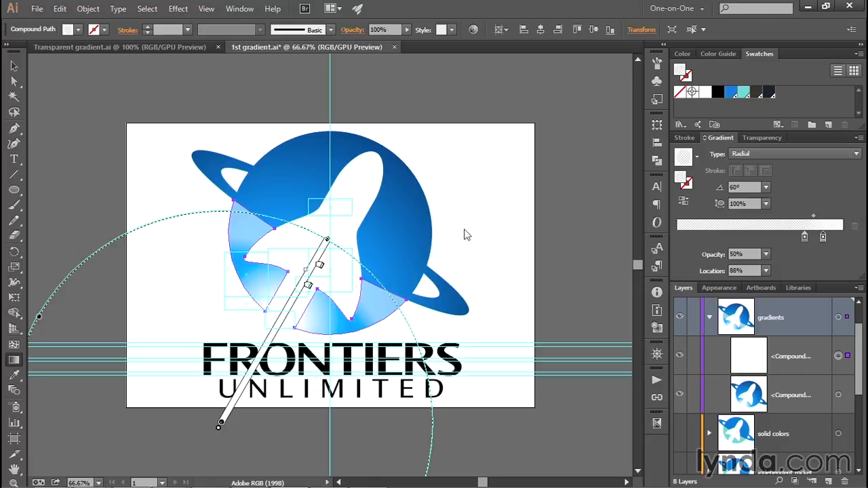
- Shorten the radial gradient by moving its end point up toward the rocket's nose
{"action": "key", "text": "ctrl+1"}
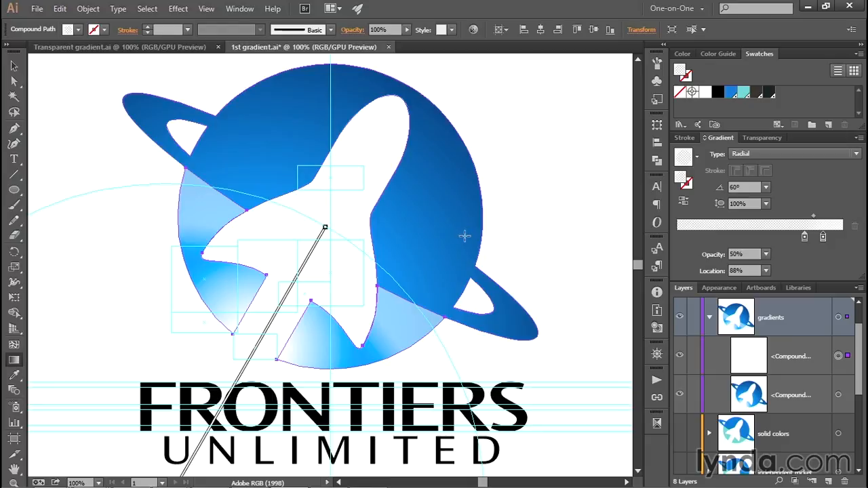
{"action": "mouse_move", "coordinate": [326, 230]}
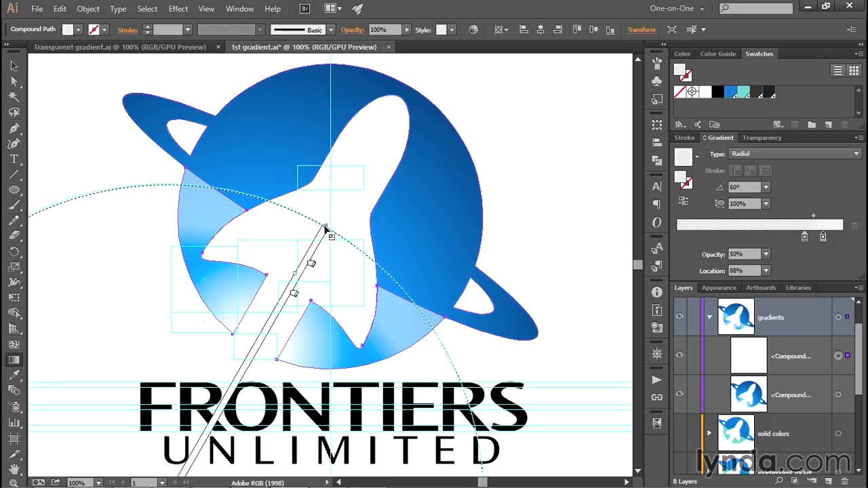
{"action": "left_click_drag", "start_coordinate": [326, 230], "coordinate": [360, 166]}
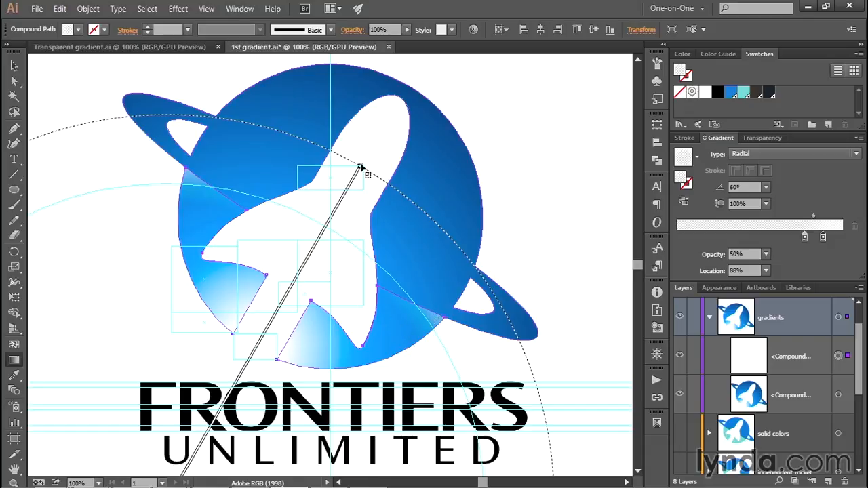
{"action": "left_click_drag", "start_coordinate": [360, 166], "coordinate": [338, 206]}
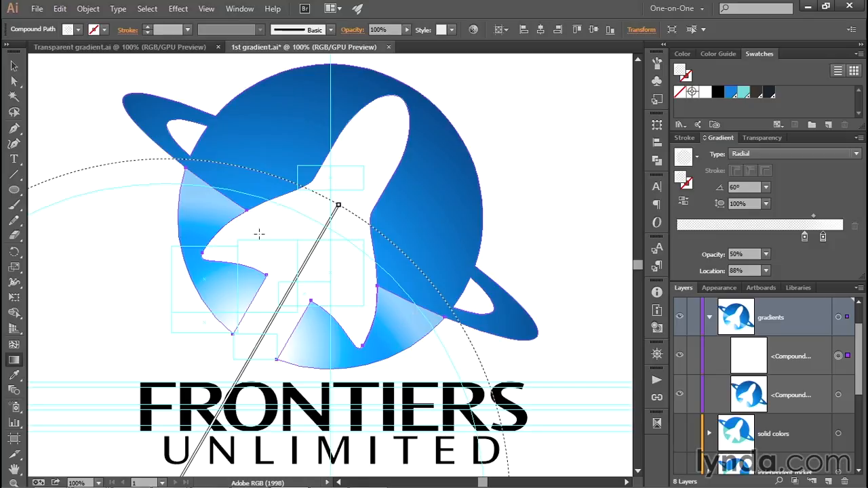
{"action": "mouse_move", "coordinate": [340, 207]}
{"action": "left_click_drag", "start_coordinate": [339, 207], "coordinate": [347, 191]}
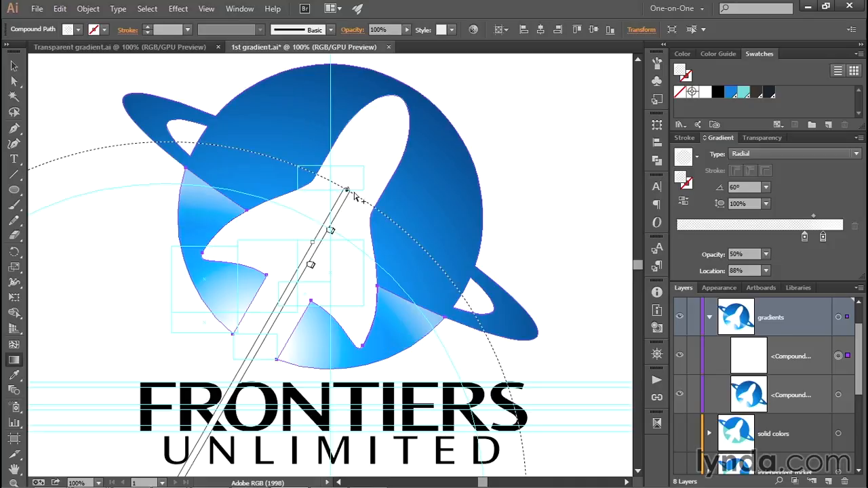
- Deselect the artwork and hide the guides layer
{"action": "left_click", "coordinate": [745, 186]}
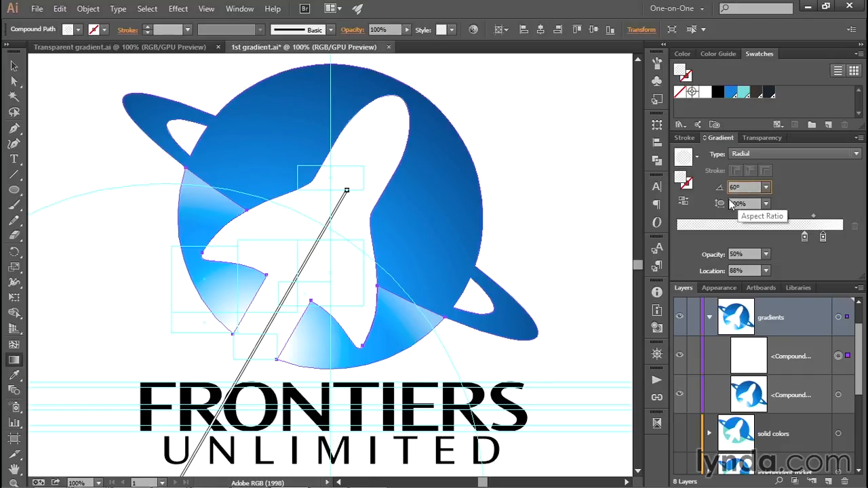
{"action": "key", "text": "Escape"}
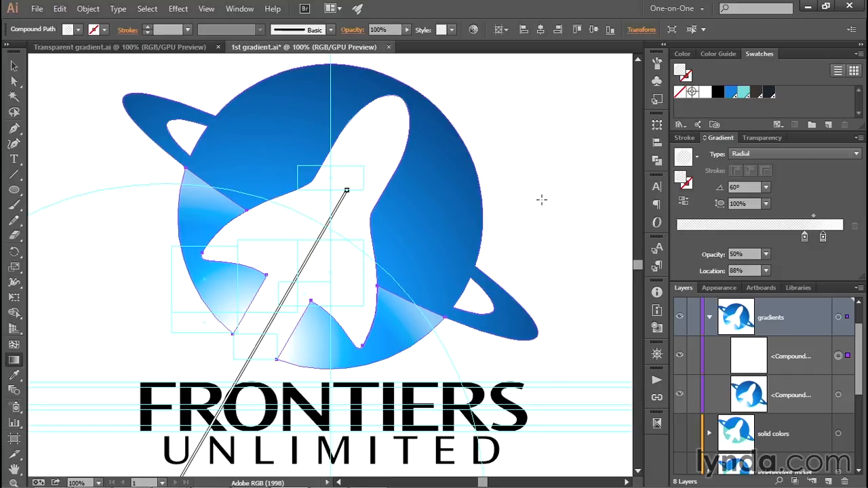
{"action": "key", "text": "v"}
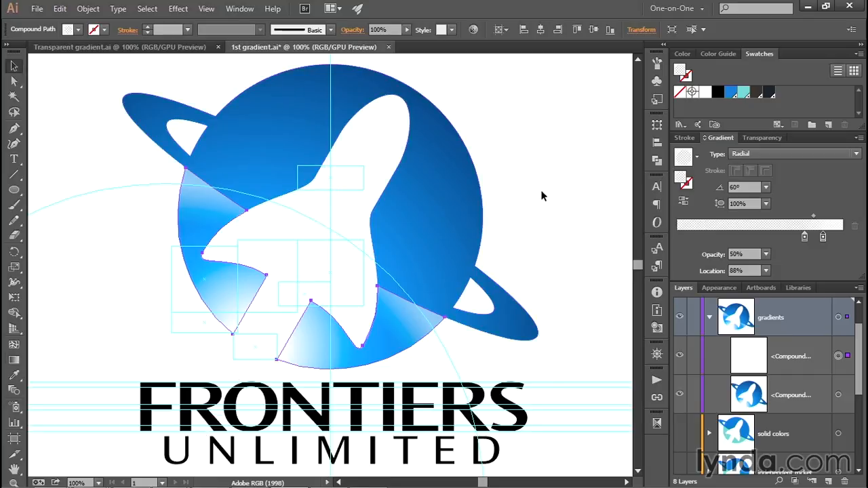
{"action": "left_click", "coordinate": [541, 196]}
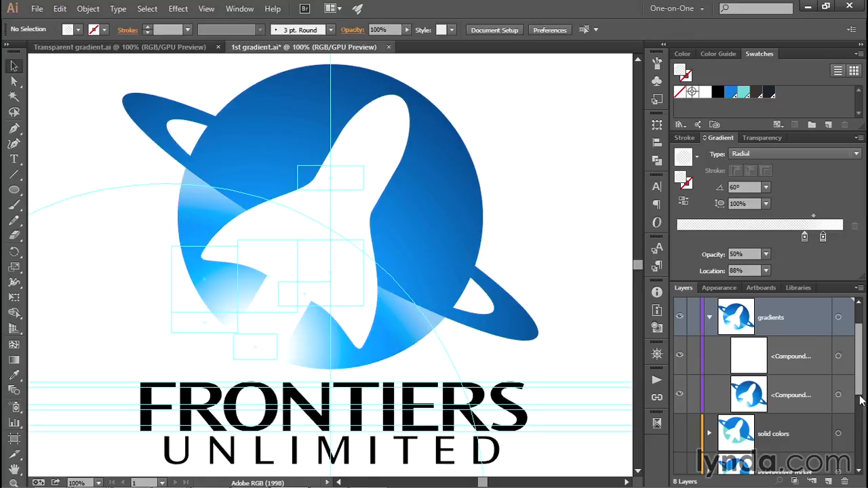
{"action": "scroll", "coordinate": [765, 466], "scroll_direction": "down", "scroll_amount": 5}
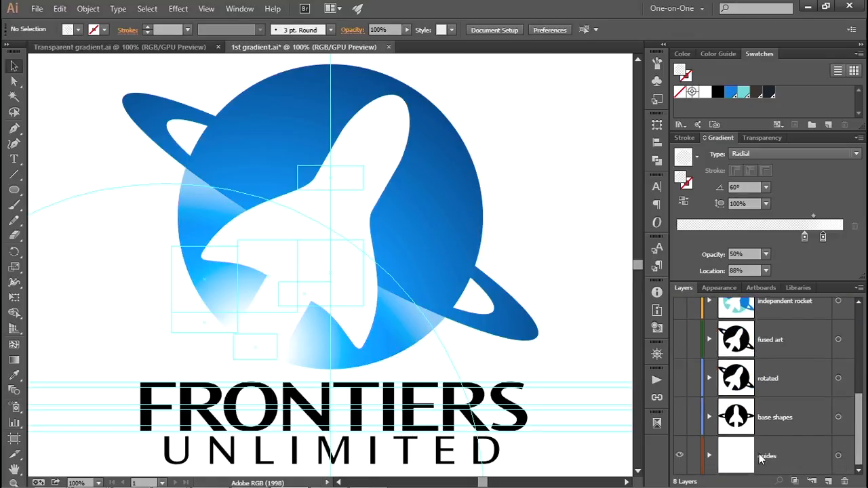
{"action": "left_click", "coordinate": [678, 455]}
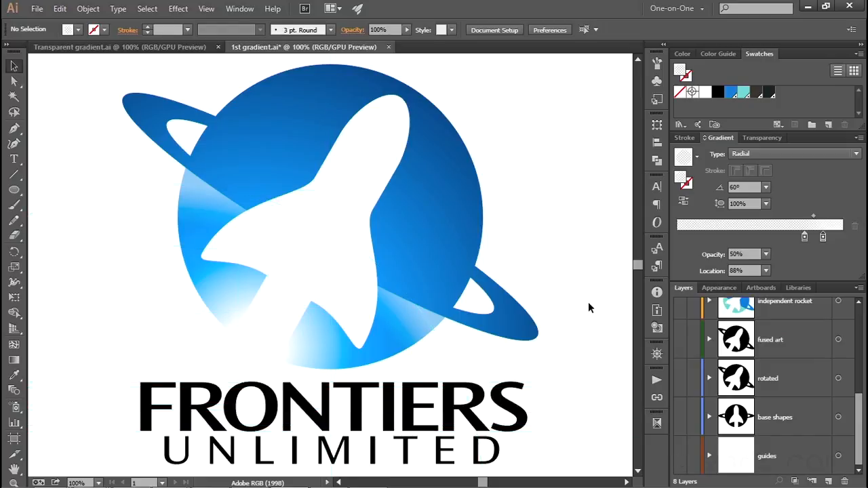